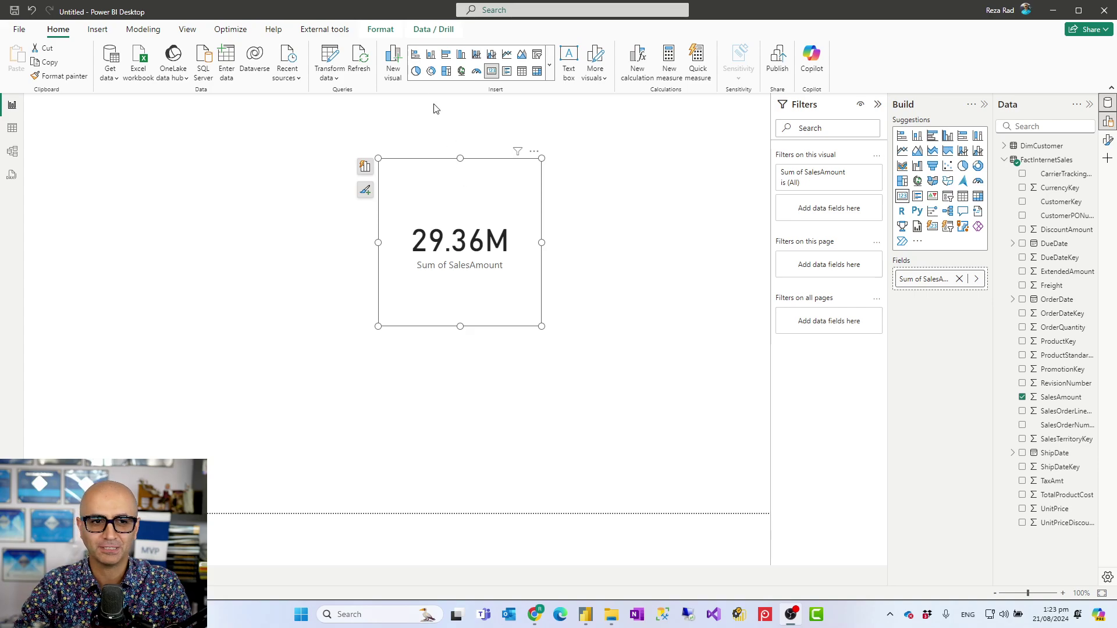
{"action": "left_click", "coordinate": [274, 29]}
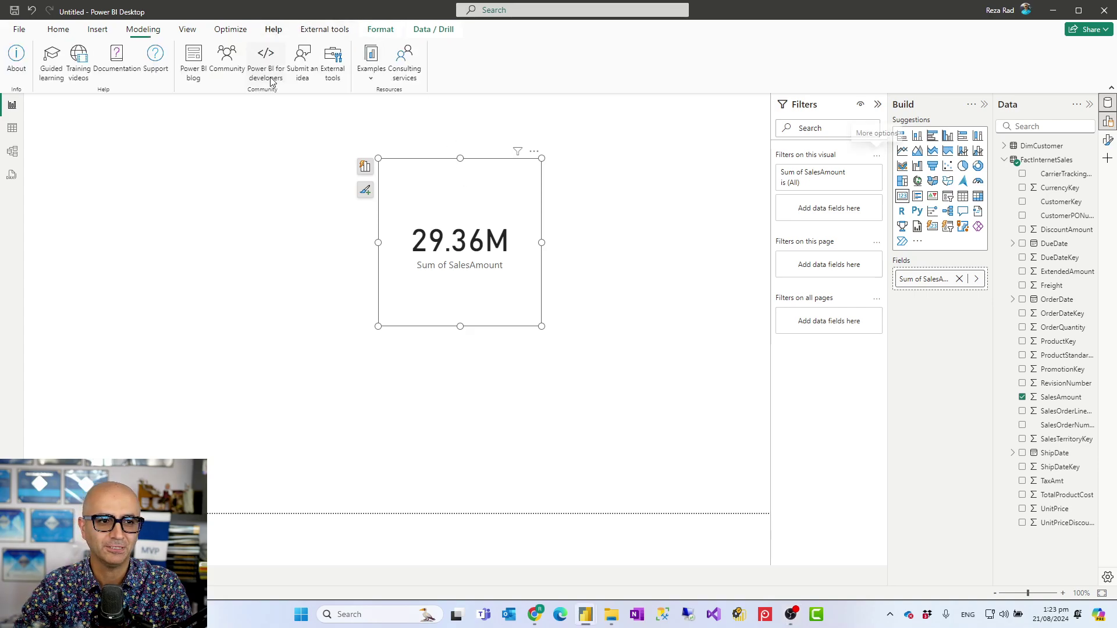
{"action": "left_click", "coordinate": [17, 58]}
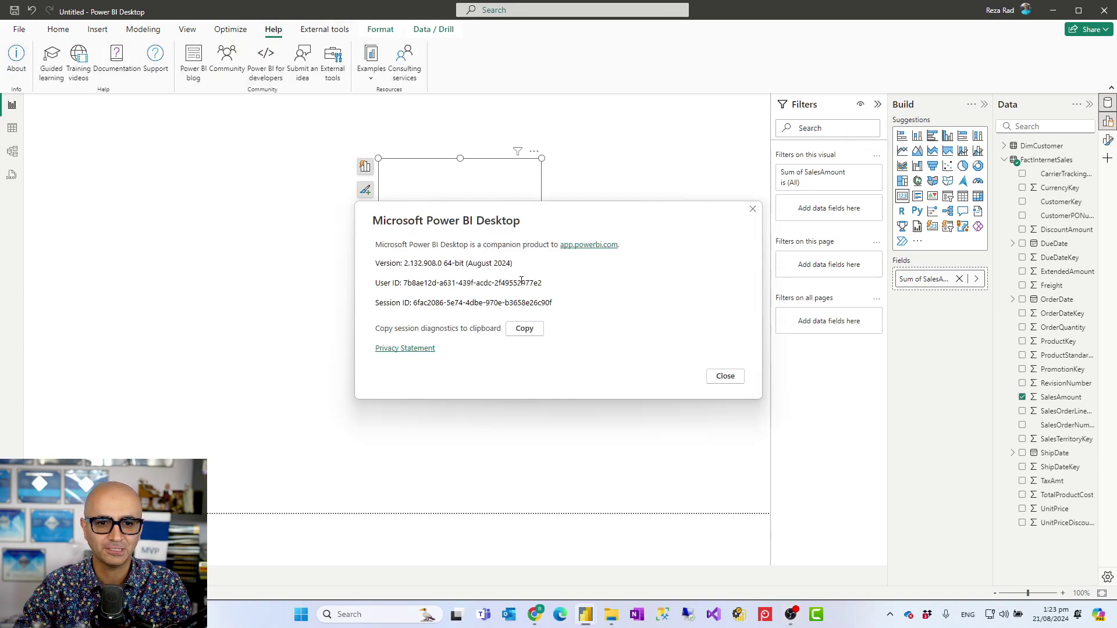
{"action": "left_click", "coordinate": [725, 377]}
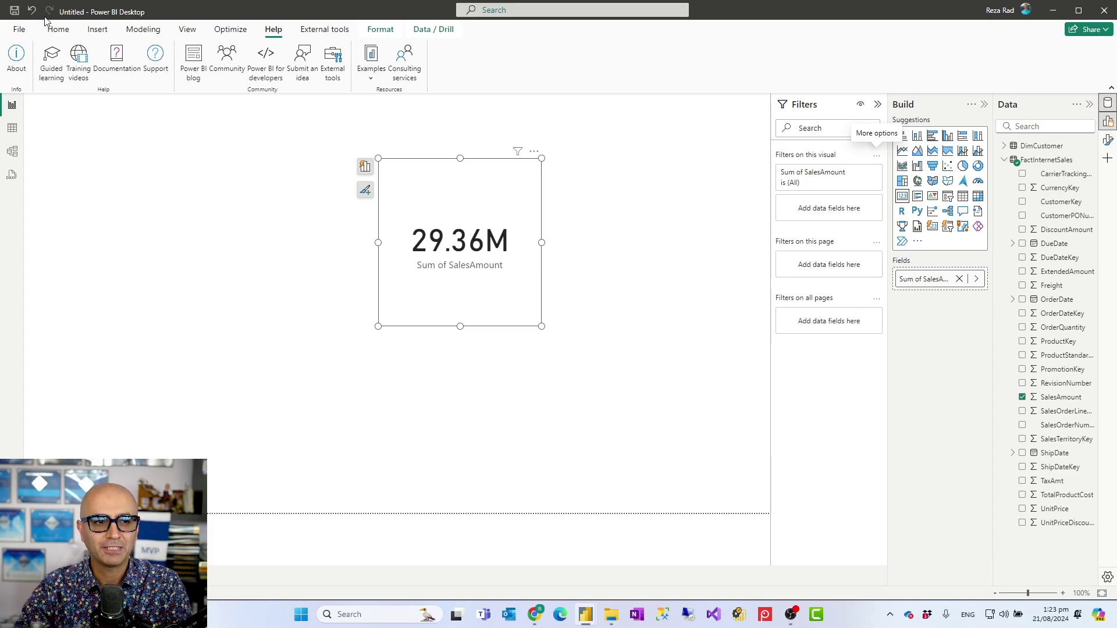
{"action": "left_click", "coordinate": [59, 30]}
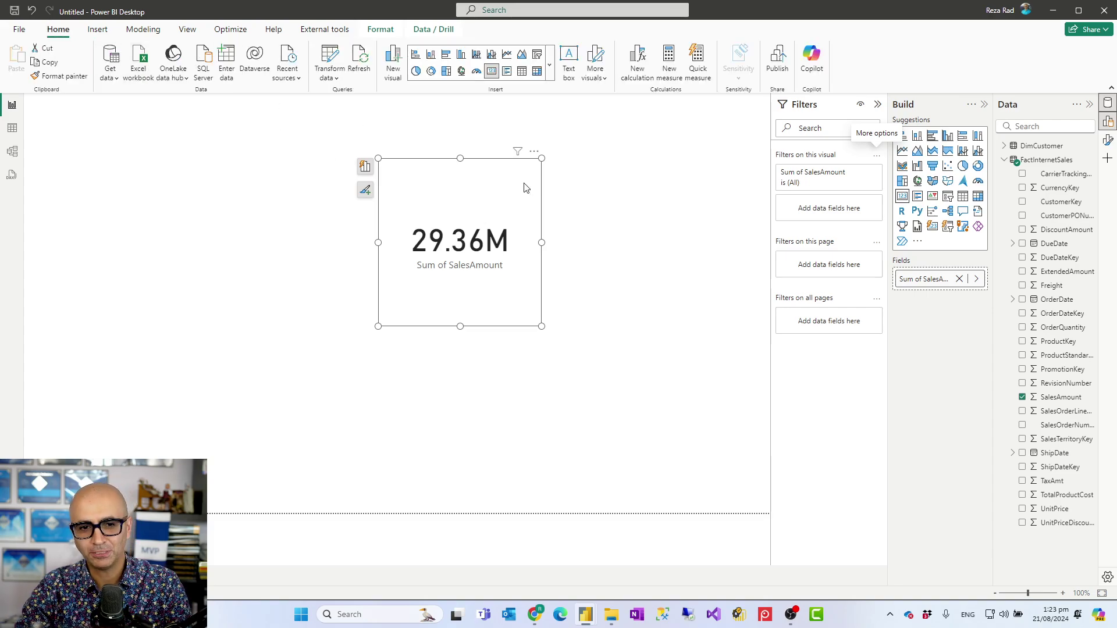
- Move the sales card right and convert it to a table with DimCustomer FullName added
{"action": "left_click_drag", "start_coordinate": [507, 191], "coordinate": [676, 190]}
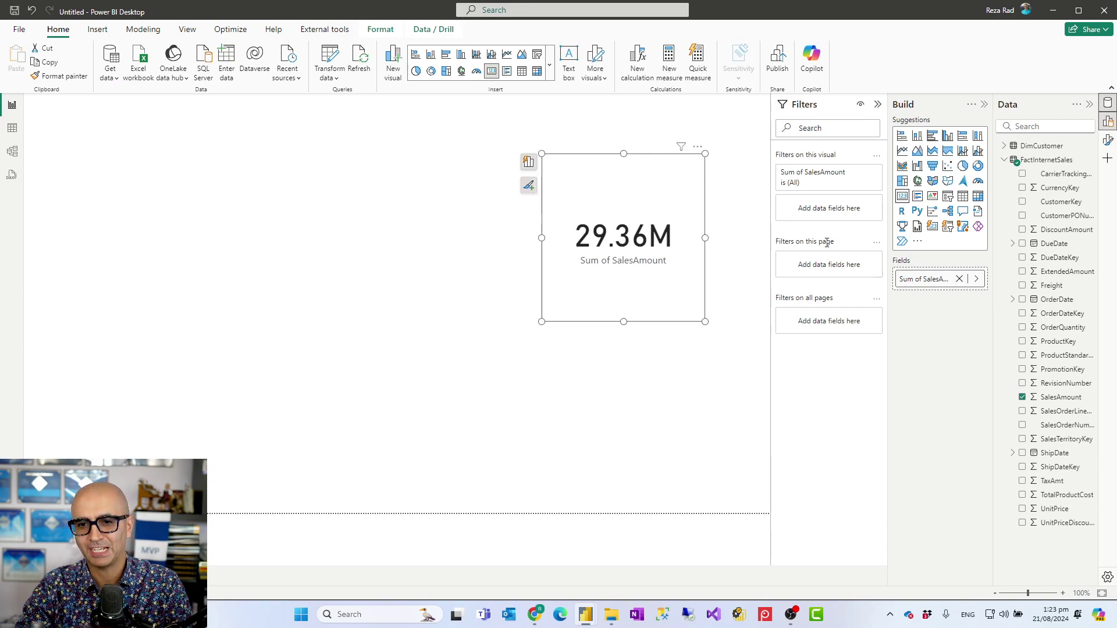
{"action": "left_click", "coordinate": [963, 196]}
{"action": "left_click", "coordinate": [1004, 160]}
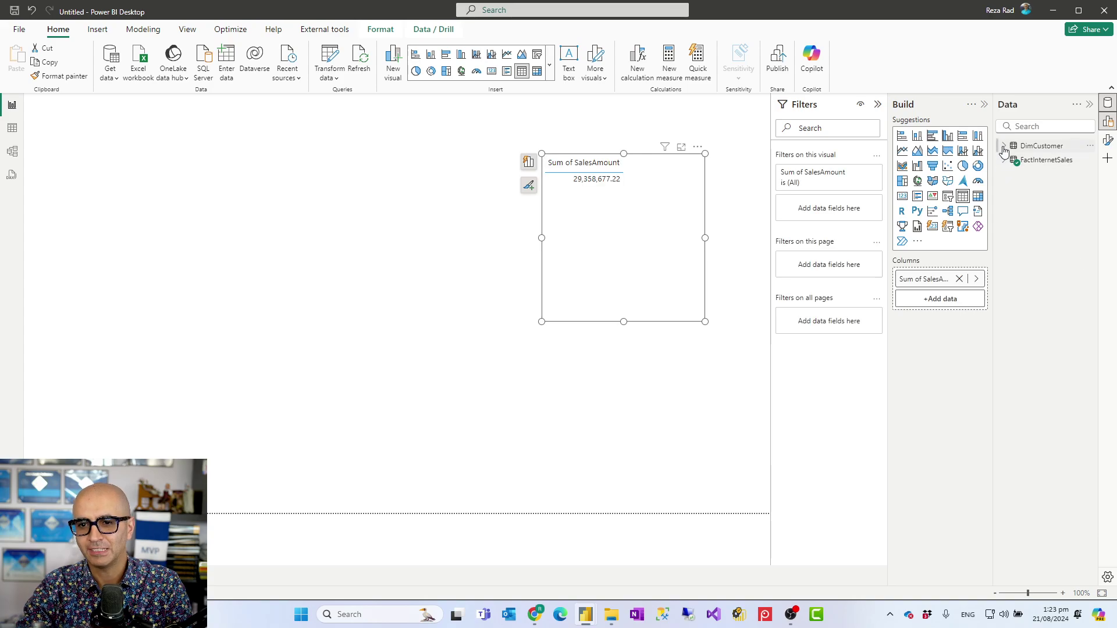
{"action": "left_click", "coordinate": [1004, 146]}
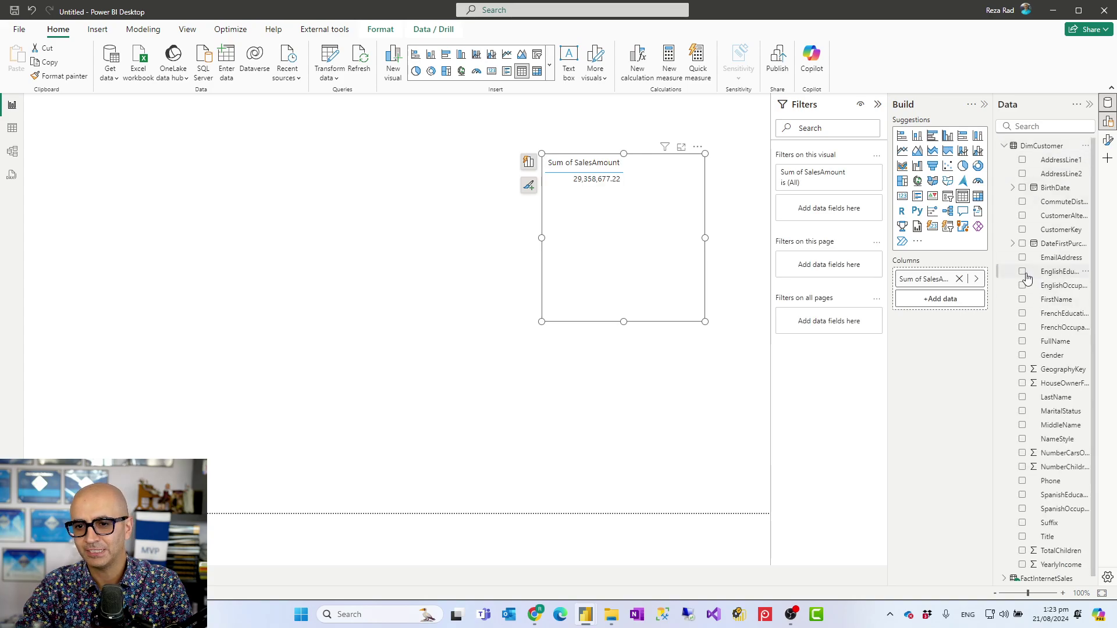
{"action": "left_click", "coordinate": [1022, 342]}
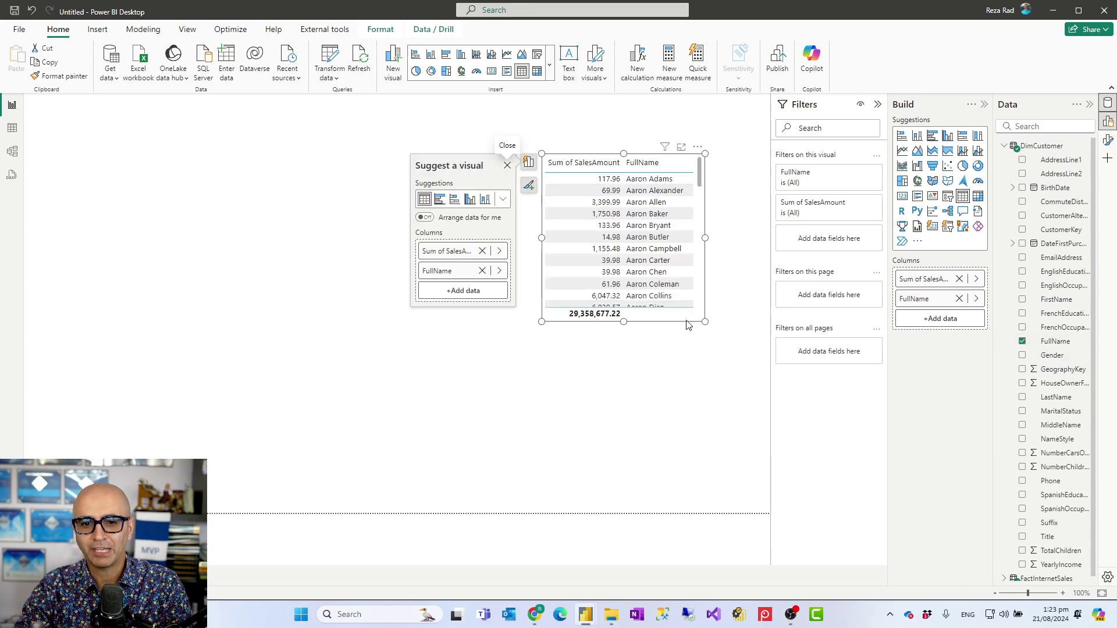
- Make the sales-by-FullName table taller and nudge it up on the canvas
{"action": "left_click_drag", "start_coordinate": [705, 323], "coordinate": [752, 476]}
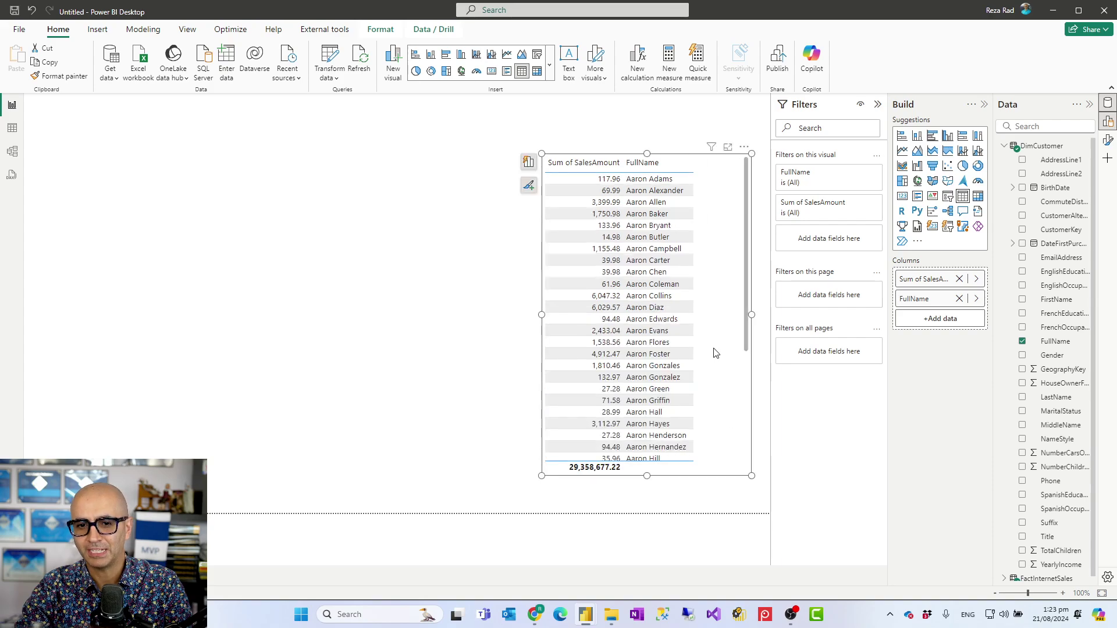
{"action": "scroll", "coordinate": [683, 269], "scroll_direction": "down", "scroll_amount": 15}
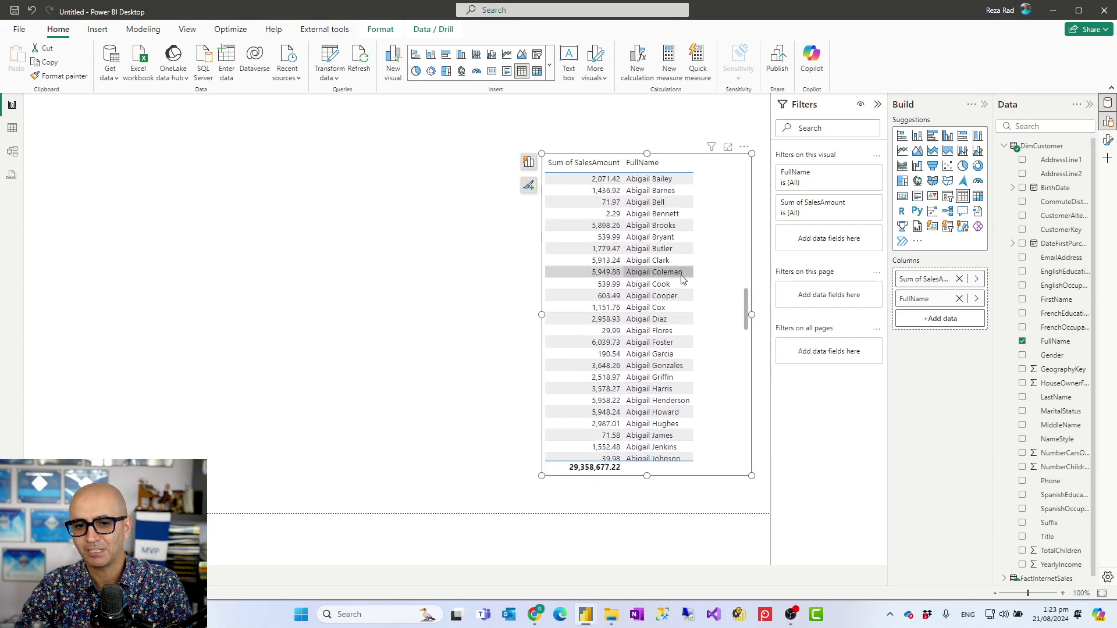
{"action": "scroll", "coordinate": [681, 281], "scroll_direction": "up", "scroll_amount": 15}
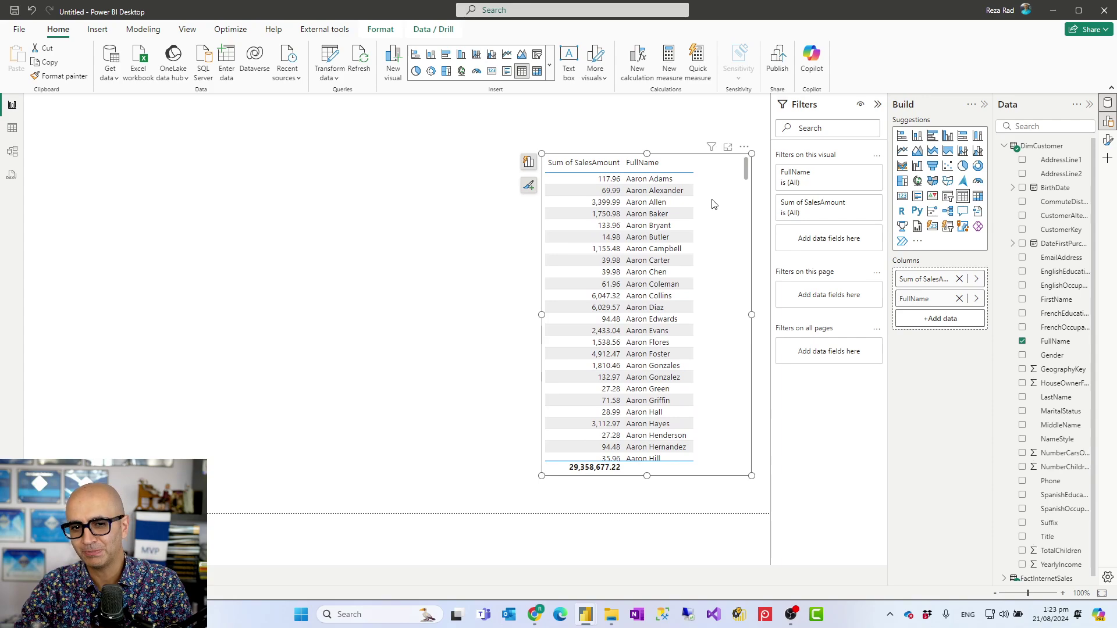
{"action": "left_click_drag", "start_coordinate": [718, 198], "coordinate": [717, 178]}
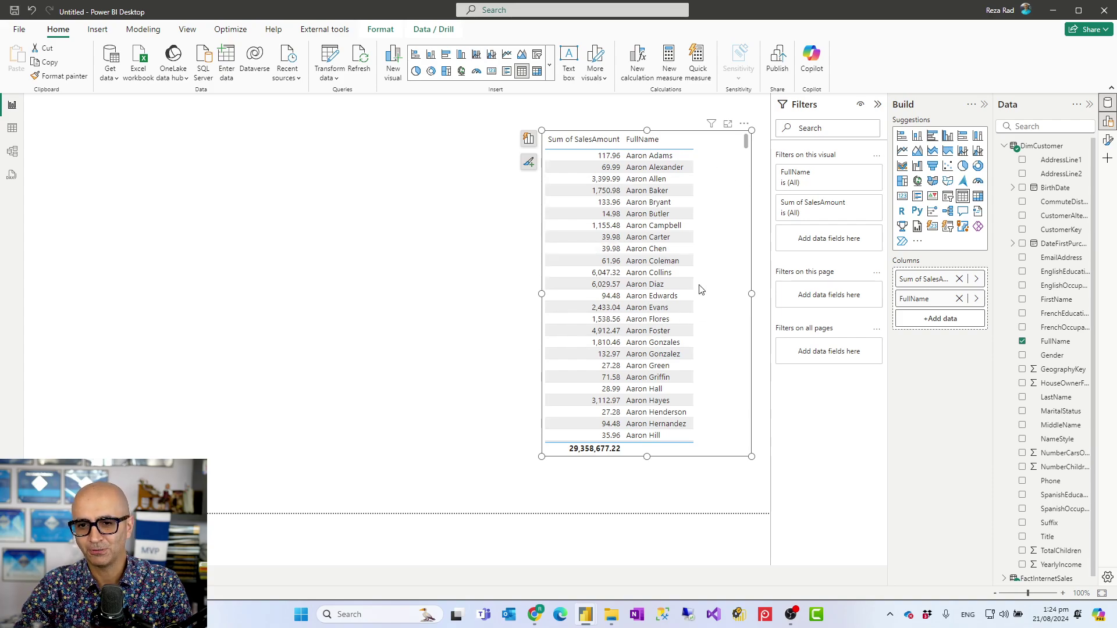
{"action": "left_click_drag", "start_coordinate": [718, 202], "coordinate": [726, 182]}
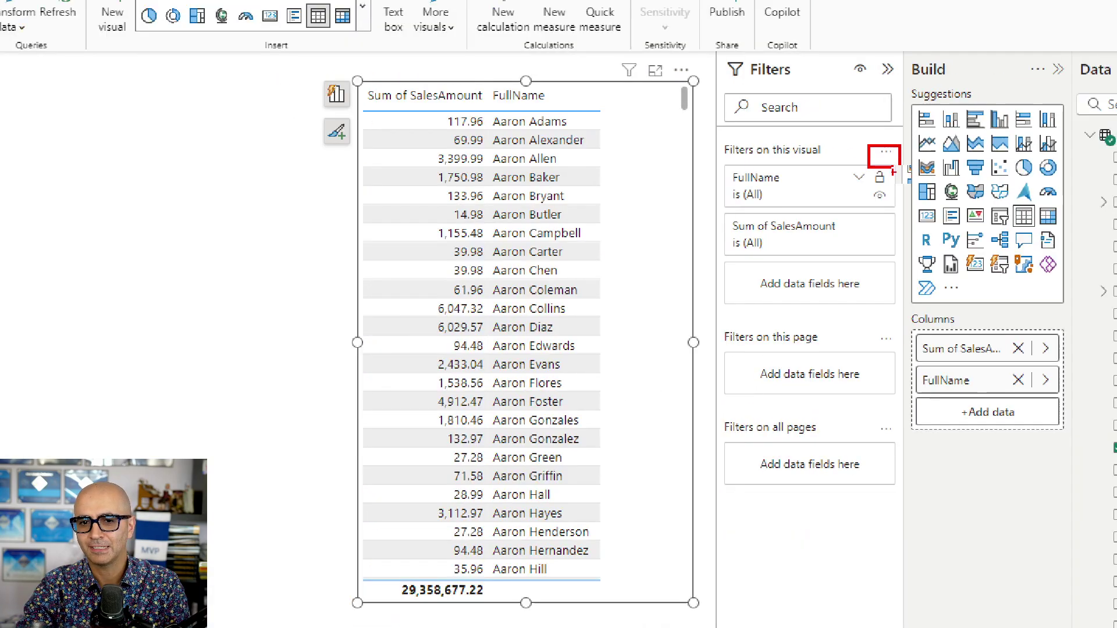
- Add a visual-level data limit of 15 to the table, then stretch the table taller
{"action": "left_click", "coordinate": [886, 151]}
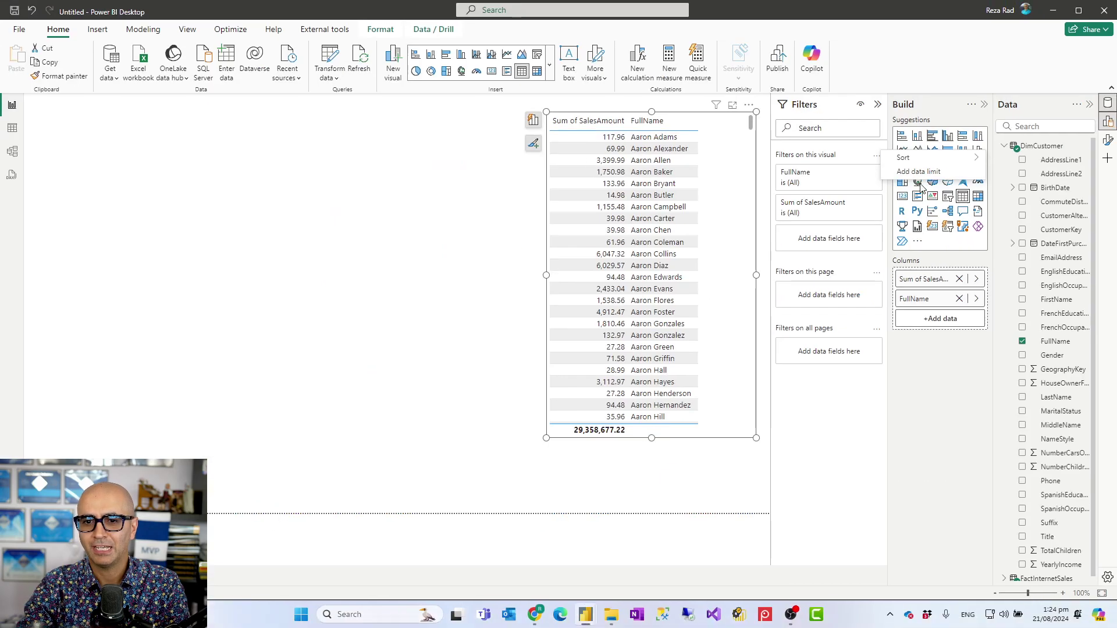
{"action": "left_click", "coordinate": [918, 171]}
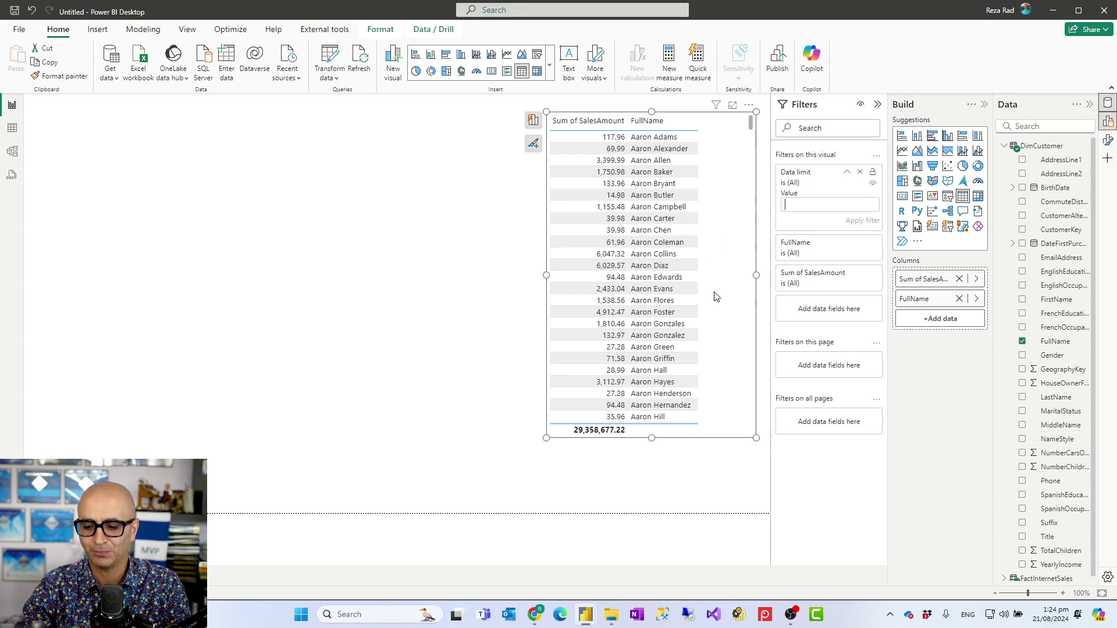
{"action": "type", "text": "15"}
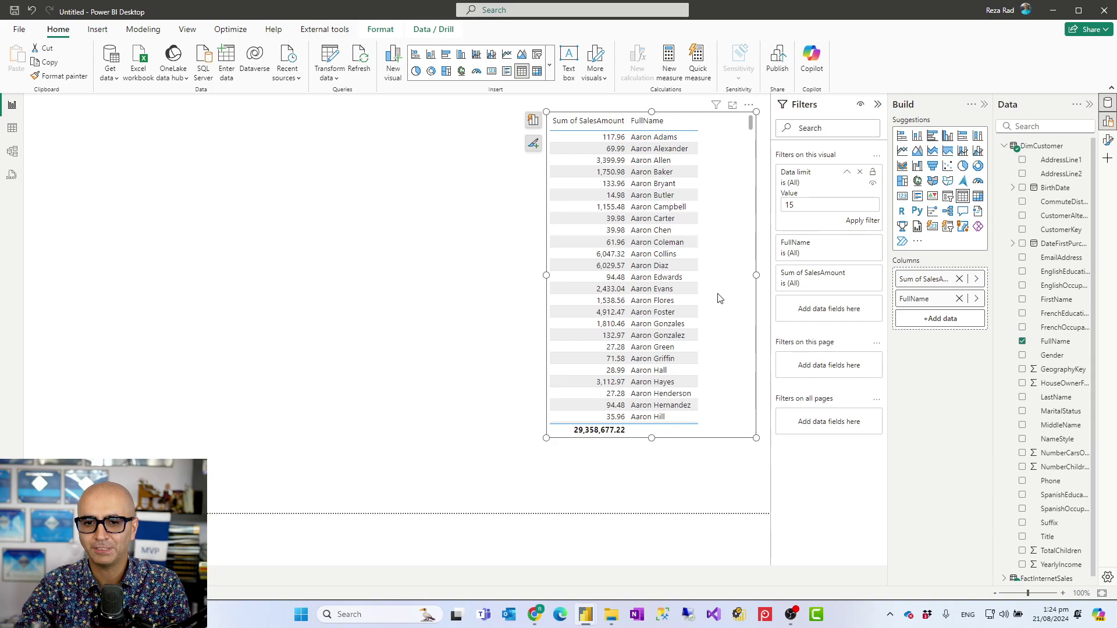
{"action": "left_click", "coordinate": [862, 222]}
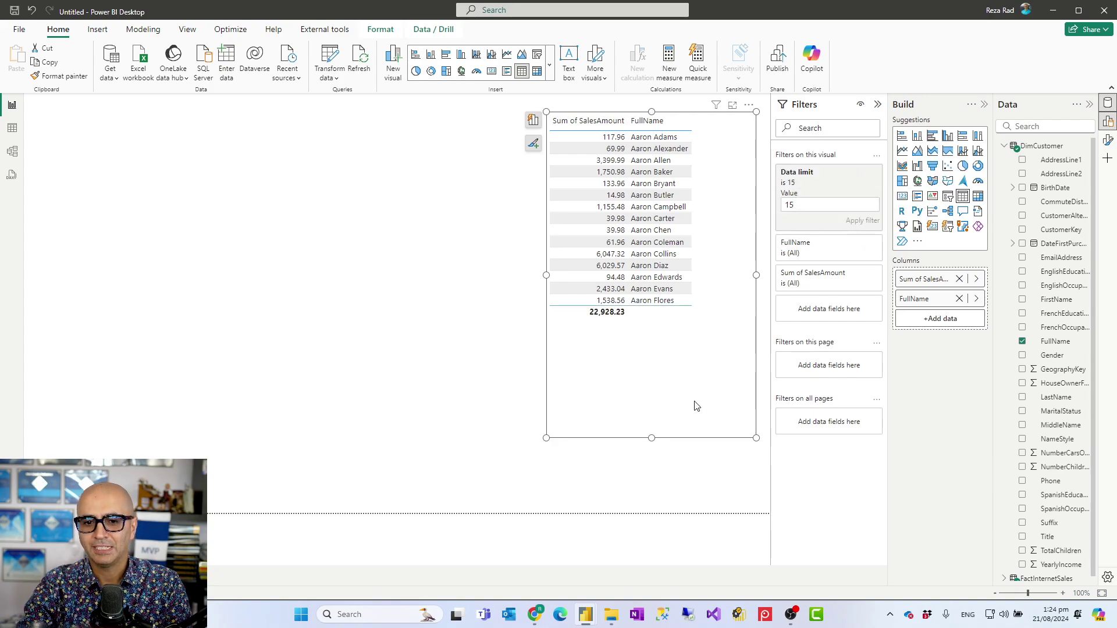
{"action": "left_click_drag", "start_coordinate": [652, 439], "coordinate": [653, 497]}
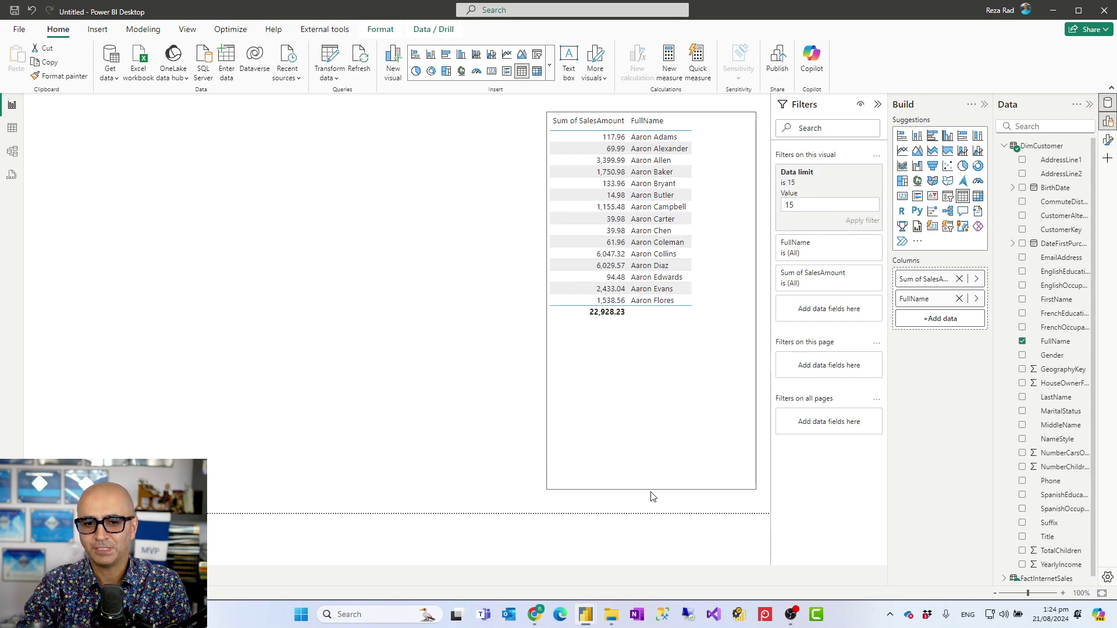
- Add a slicer on customer Gender to the report page
{"action": "left_click", "coordinate": [424, 302]}
{"action": "left_click", "coordinate": [948, 196]}
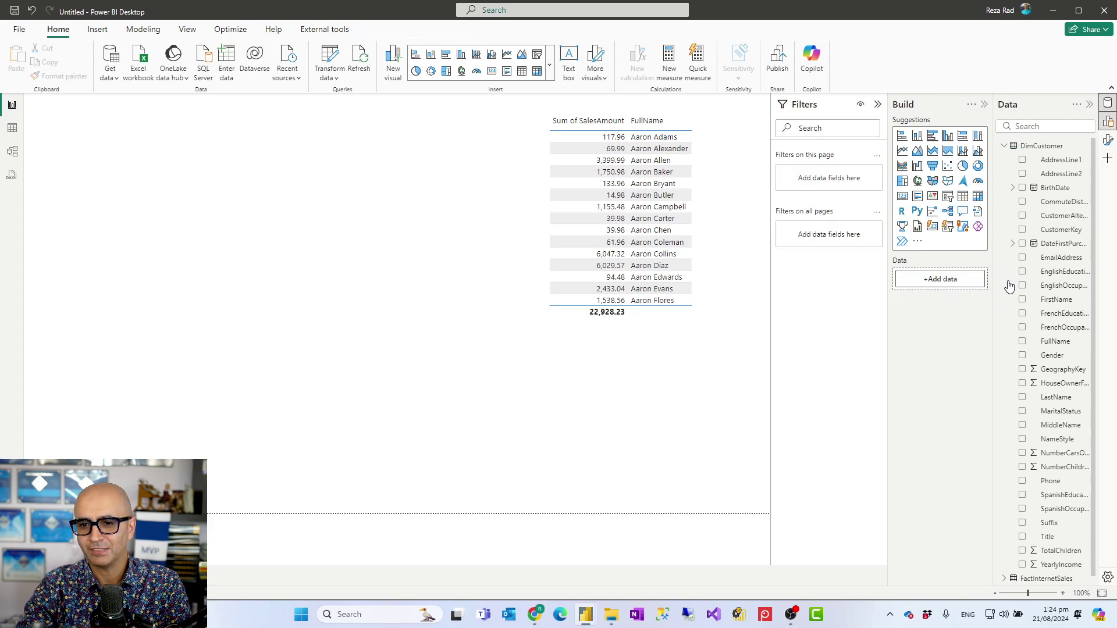
{"action": "left_click", "coordinate": [1023, 357]}
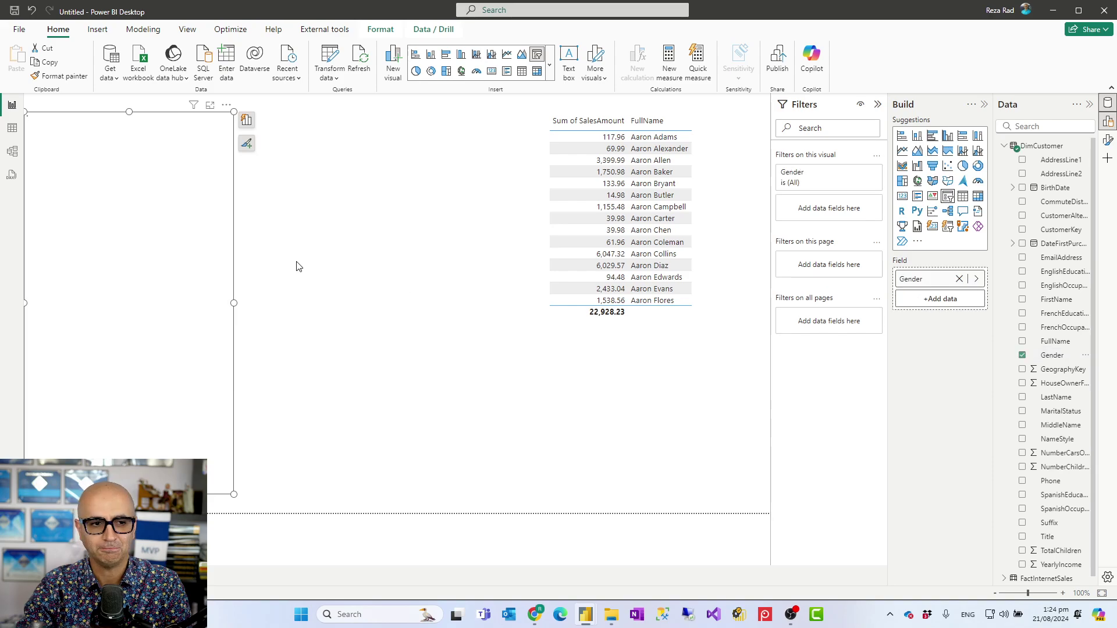
- Toggle the Gender slicer between M and F, then clear its selection
{"action": "left_click", "coordinate": [37, 151]}
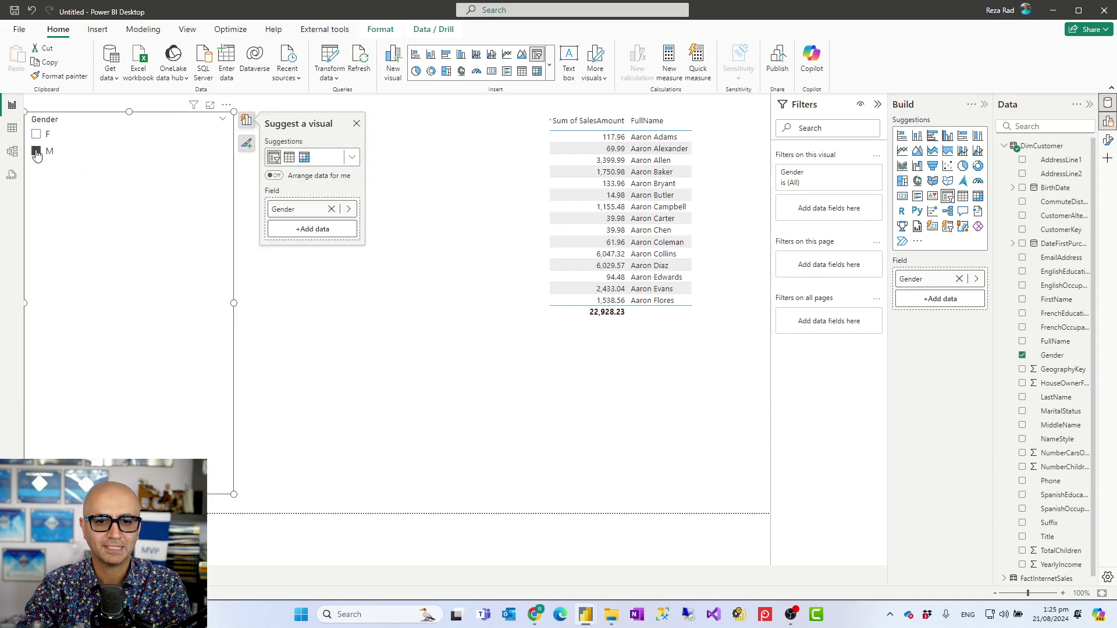
{"action": "left_click", "coordinate": [36, 134]}
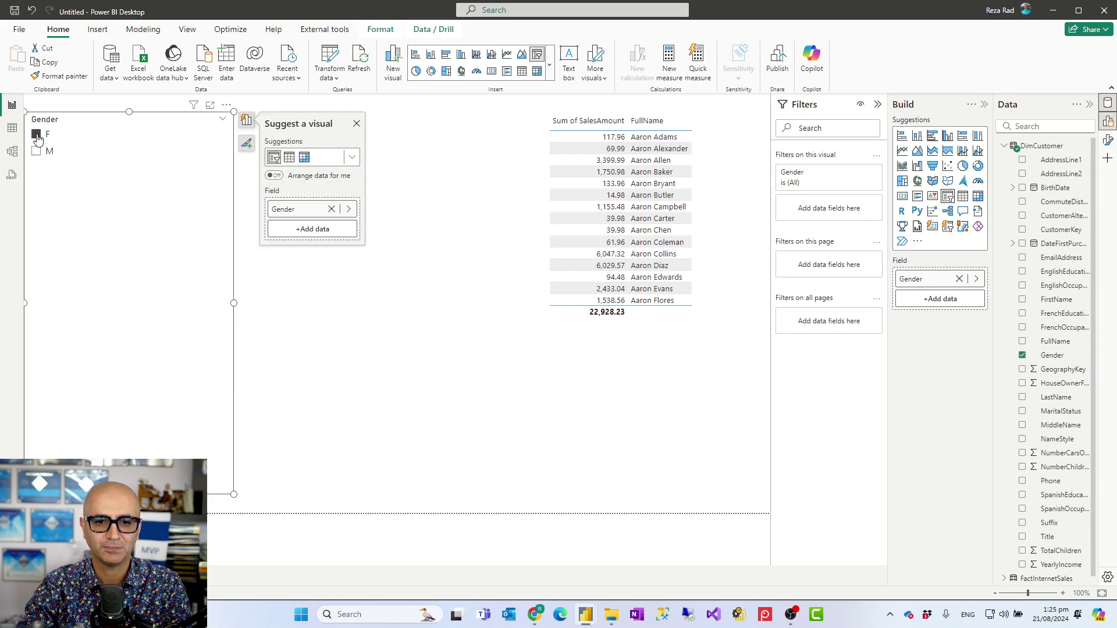
{"action": "left_click", "coordinate": [36, 154]}
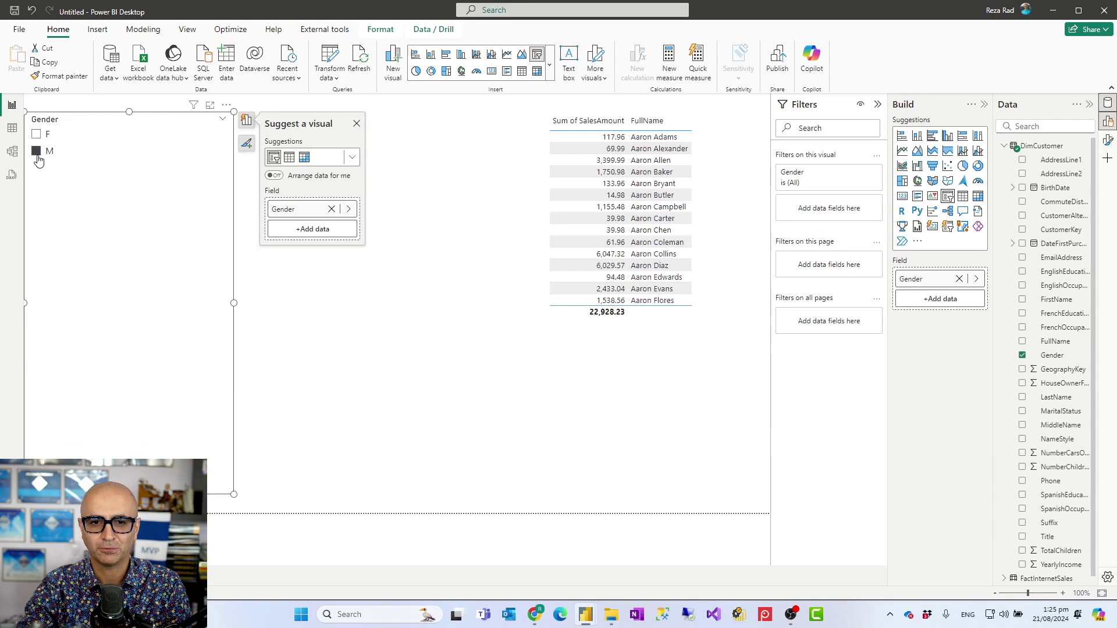
{"action": "left_click", "coordinate": [41, 135]}
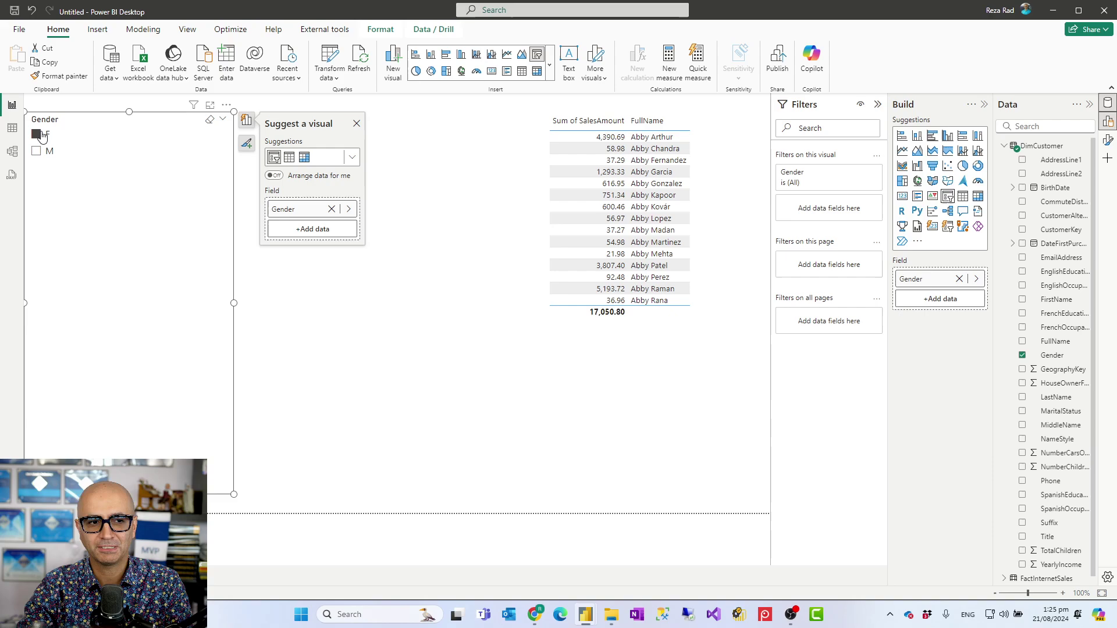
{"action": "left_click", "coordinate": [325, 300]}
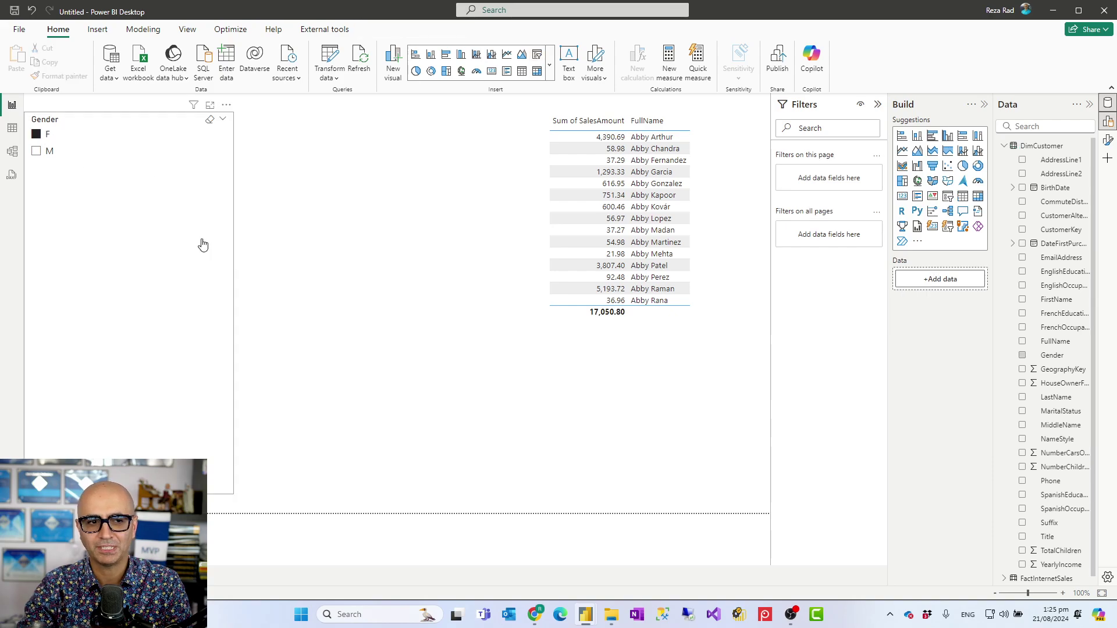
{"action": "left_click", "coordinate": [208, 126]}
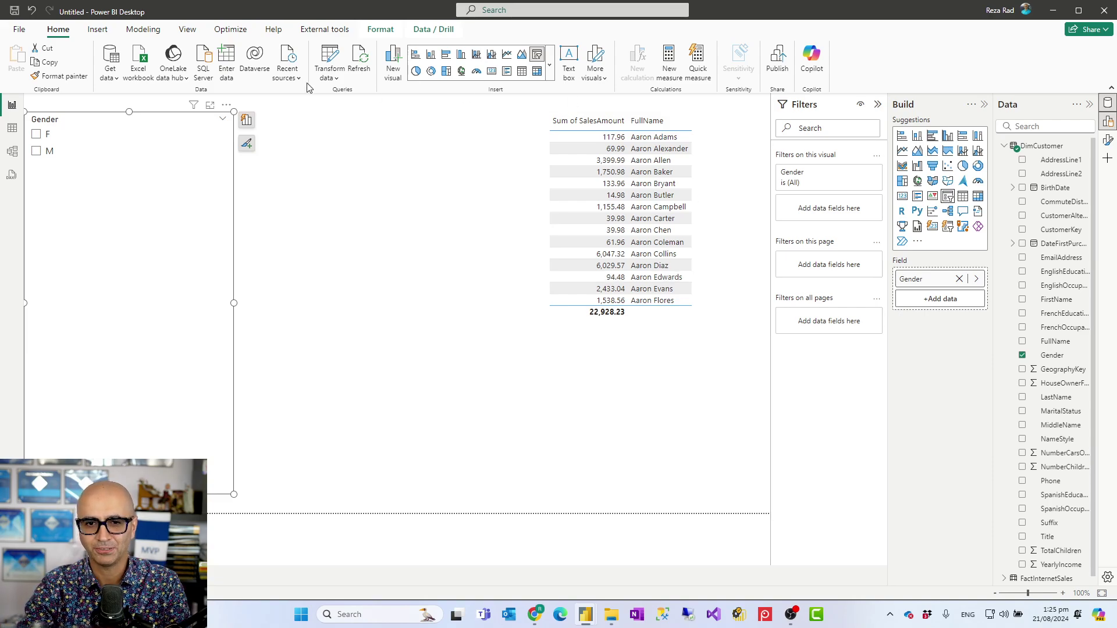
- Record a visual refresh in Performance analyzer and expand the Table visual's timings
{"action": "left_click", "coordinate": [246, 35]}
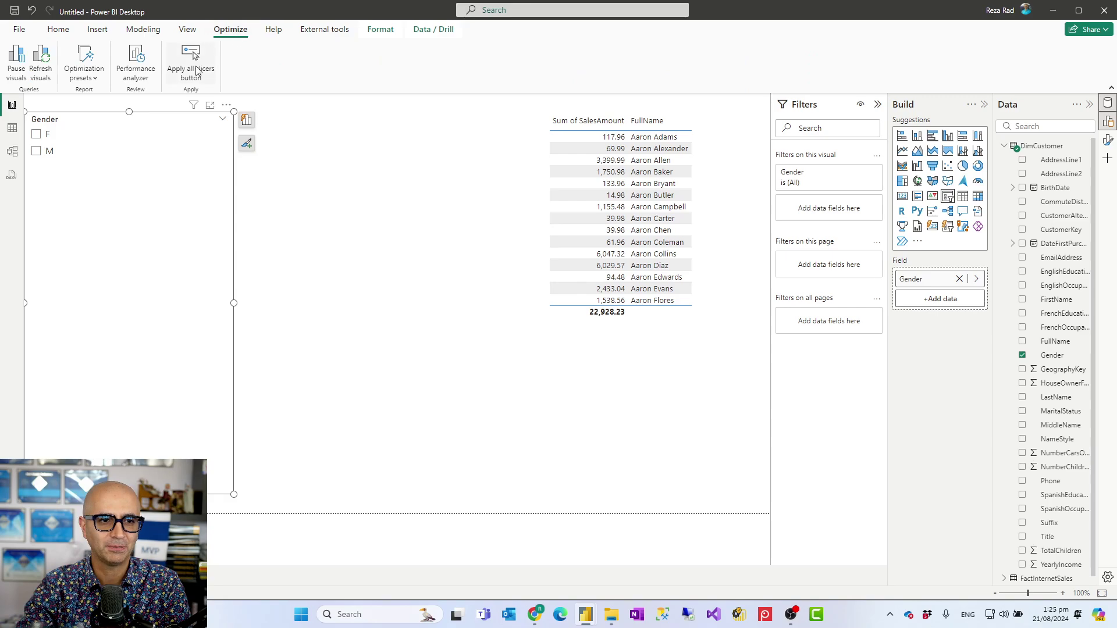
{"action": "left_click", "coordinate": [140, 71]}
{"action": "left_click", "coordinate": [678, 126]}
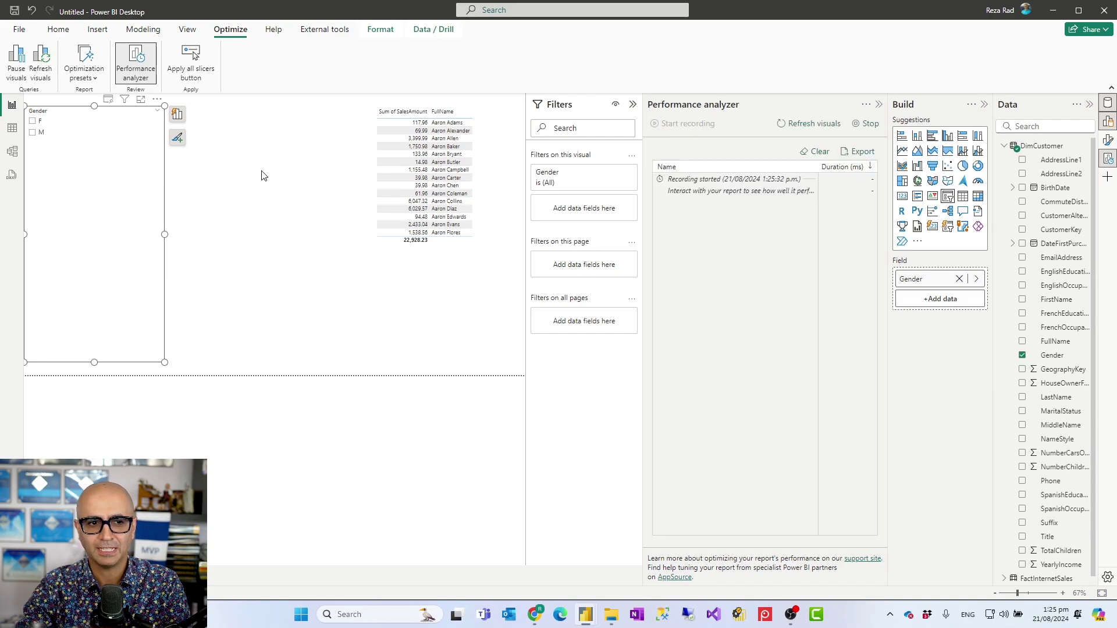
{"action": "left_click", "coordinate": [811, 124]}
{"action": "left_click", "coordinate": [871, 125]}
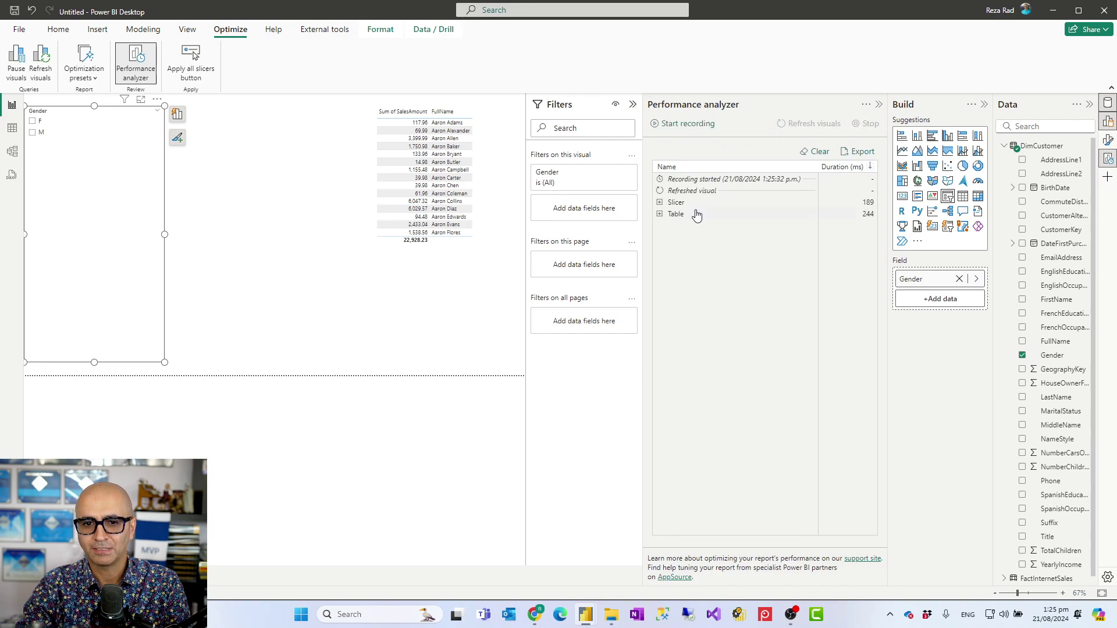
{"action": "left_click", "coordinate": [660, 214]}
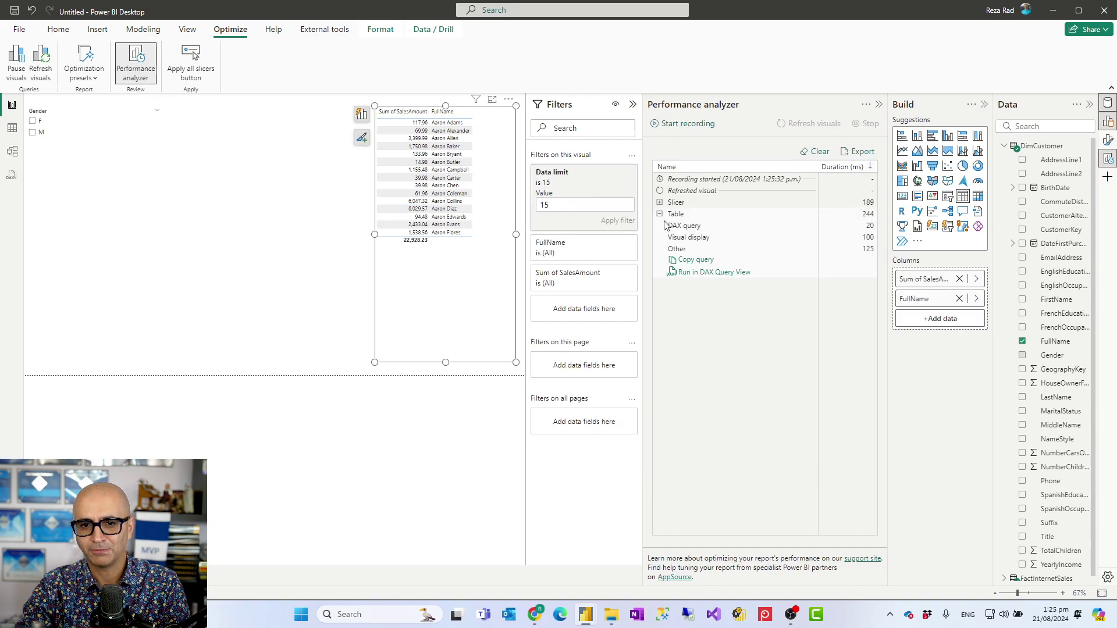
- Run the table's TOPN(15) query in DAX query view, dismissing the intro dialog
{"action": "left_click", "coordinate": [699, 273]}
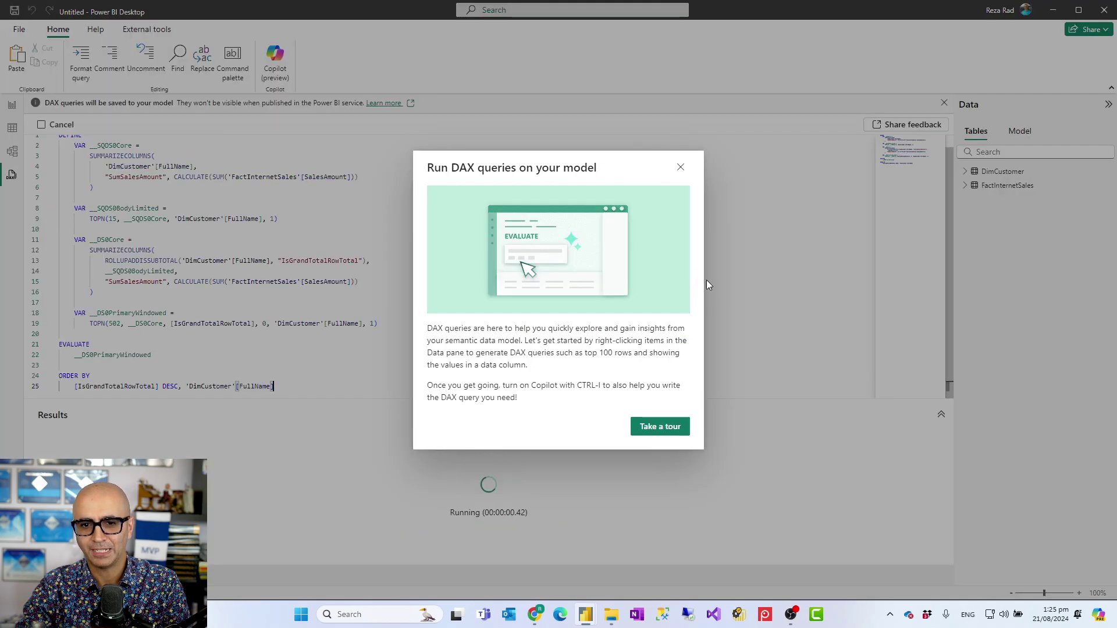
{"action": "left_click", "coordinate": [681, 169]}
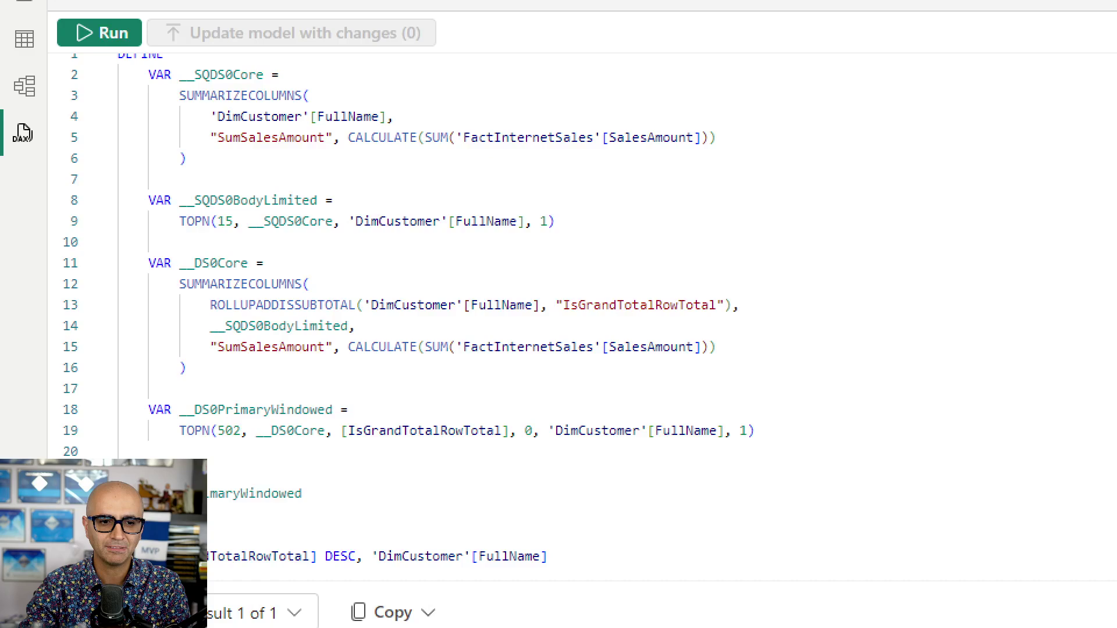
{"action": "mouse_move", "coordinate": [159, 208]}
{"action": "left_mouse_down"}
{"action": "mouse_move", "coordinate": [214, 217]}
{"action": "mouse_move", "coordinate": [249, 249]}
{"action": "left_mouse_up"}
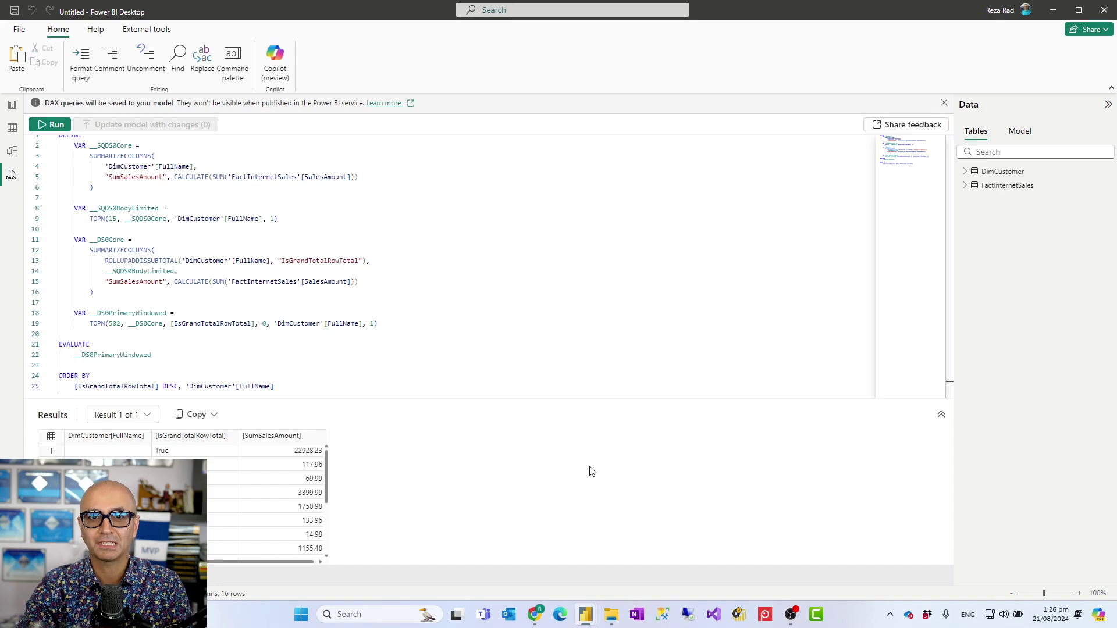
- In Power BI Service, view the Count of OrderDateKey chart's visual-filter options, then return to Desktop
{"action": "mouse_move", "coordinate": [535, 615]}
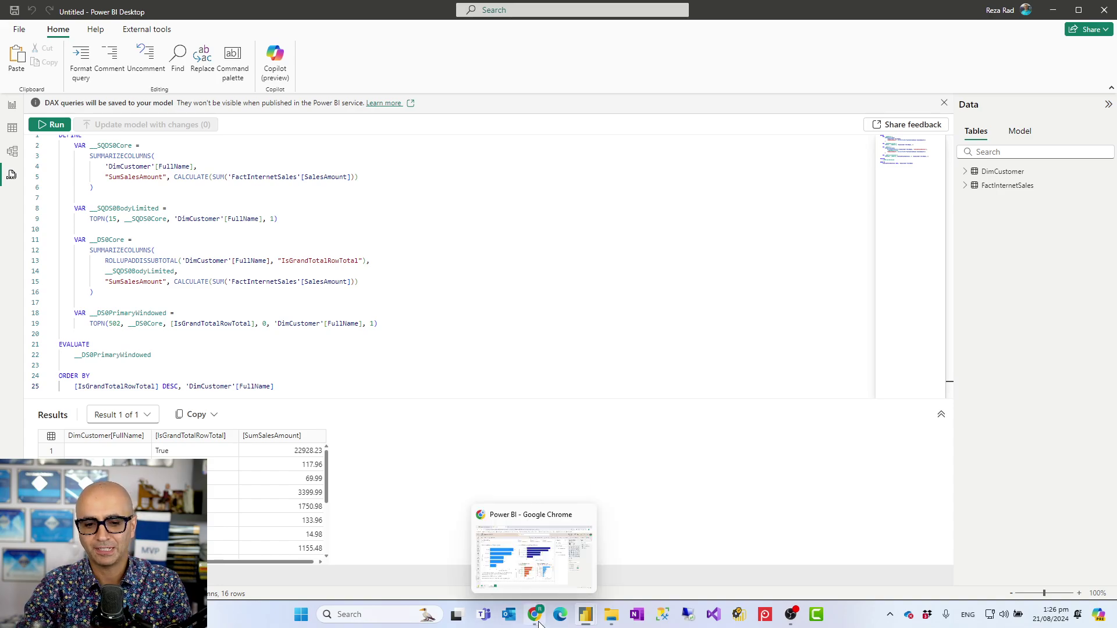
{"action": "left_click", "coordinate": [556, 573]}
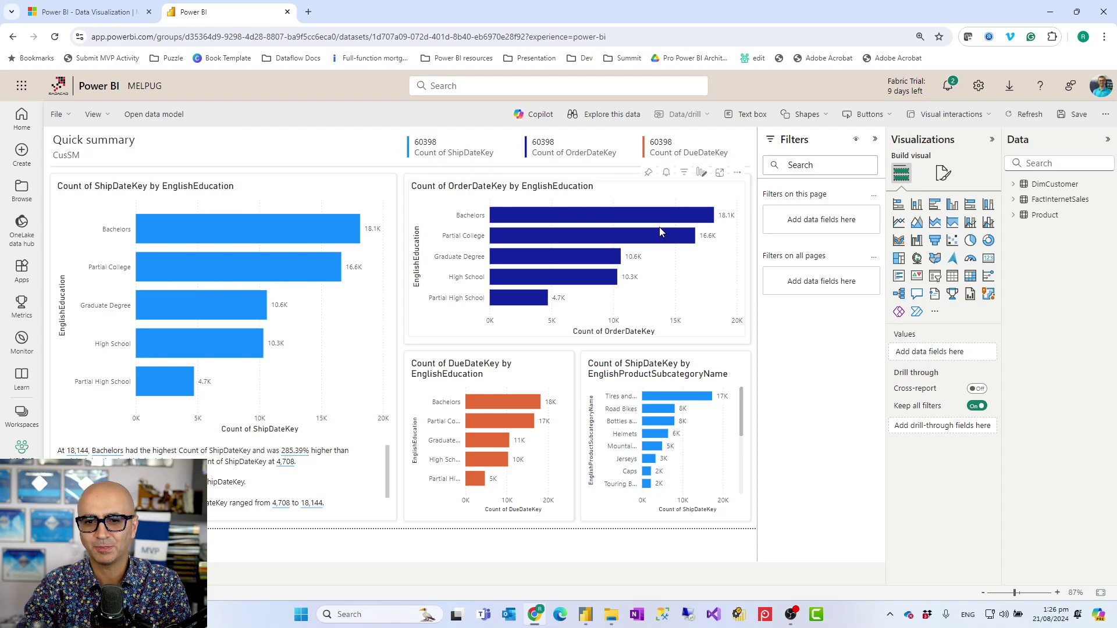
{"action": "left_click", "coordinate": [441, 207]}
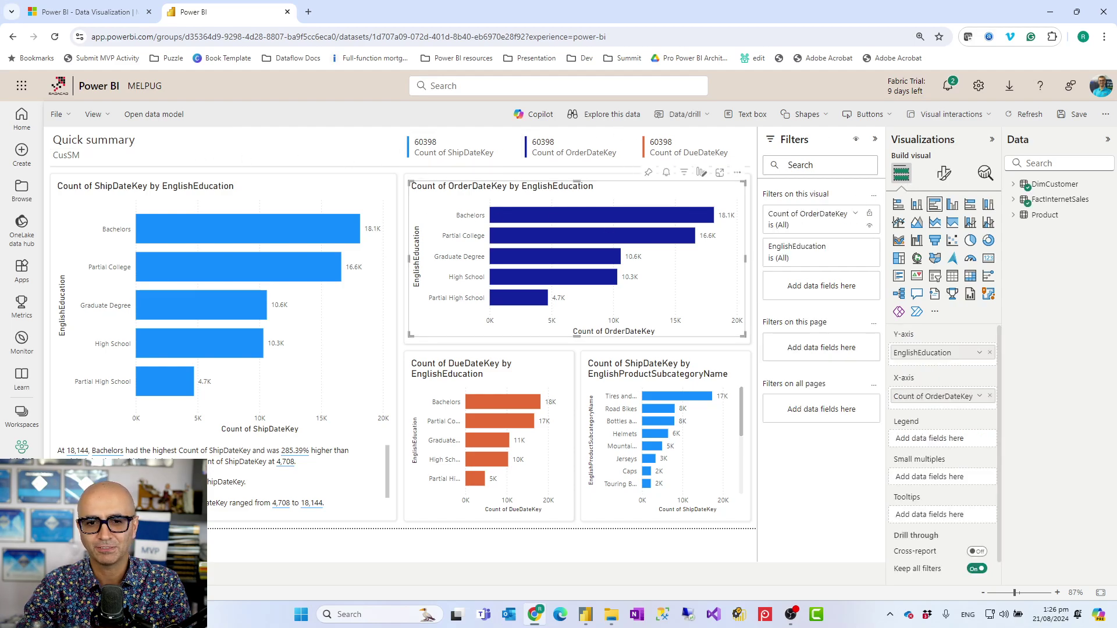
{"action": "left_click", "coordinate": [873, 196]}
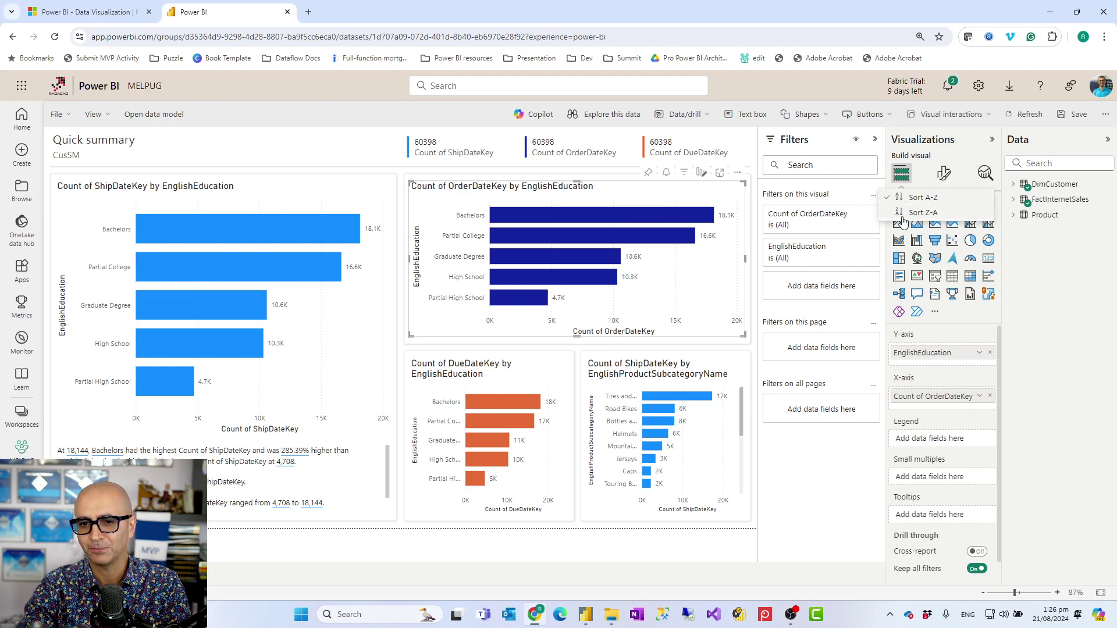
{"action": "left_click", "coordinate": [1048, 308]}
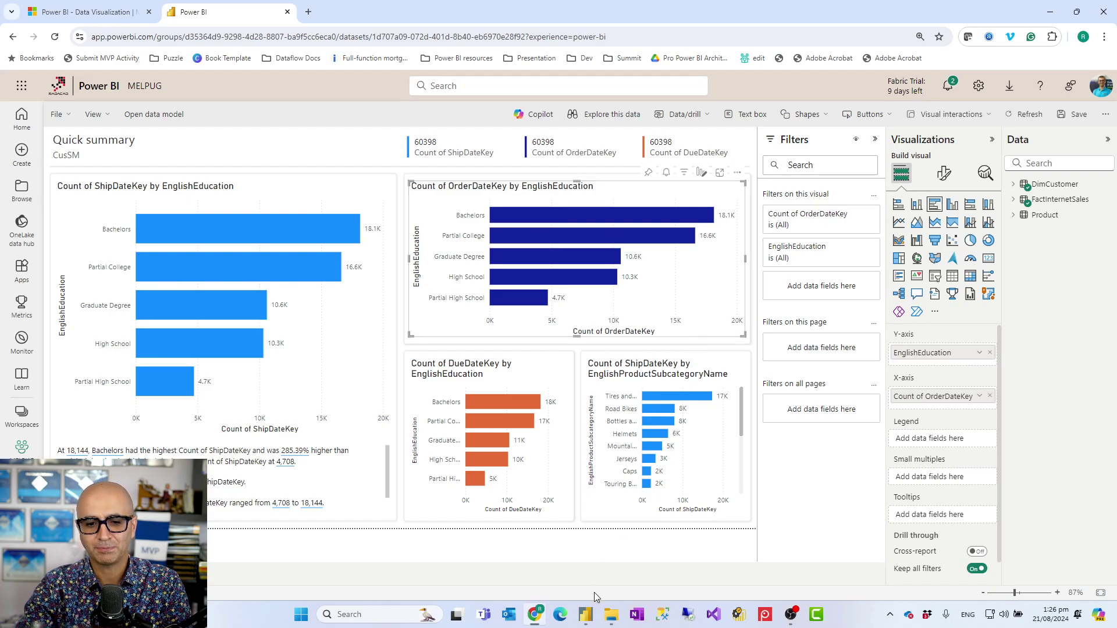
{"action": "mouse_move", "coordinate": [585, 608]}
{"action": "left_click", "coordinate": [657, 566]}
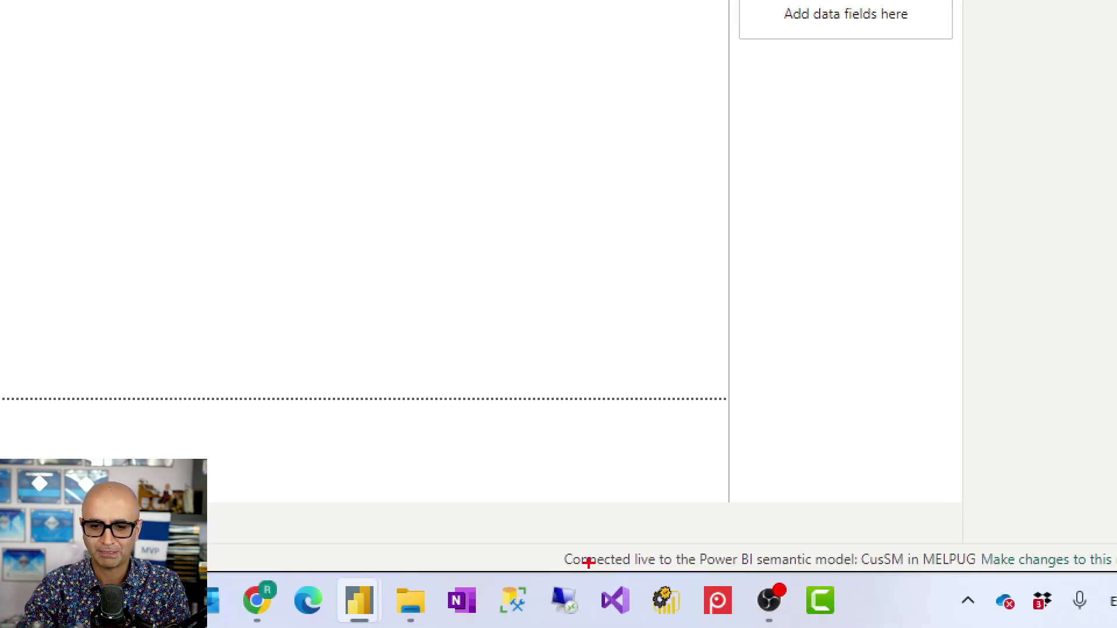
- Show the live-connected card's visual-filter menu offering Add data limit, then go back to the DAX query window
{"action": "left_click_drag", "start_coordinate": [549, 529], "coordinate": [868, 584]}
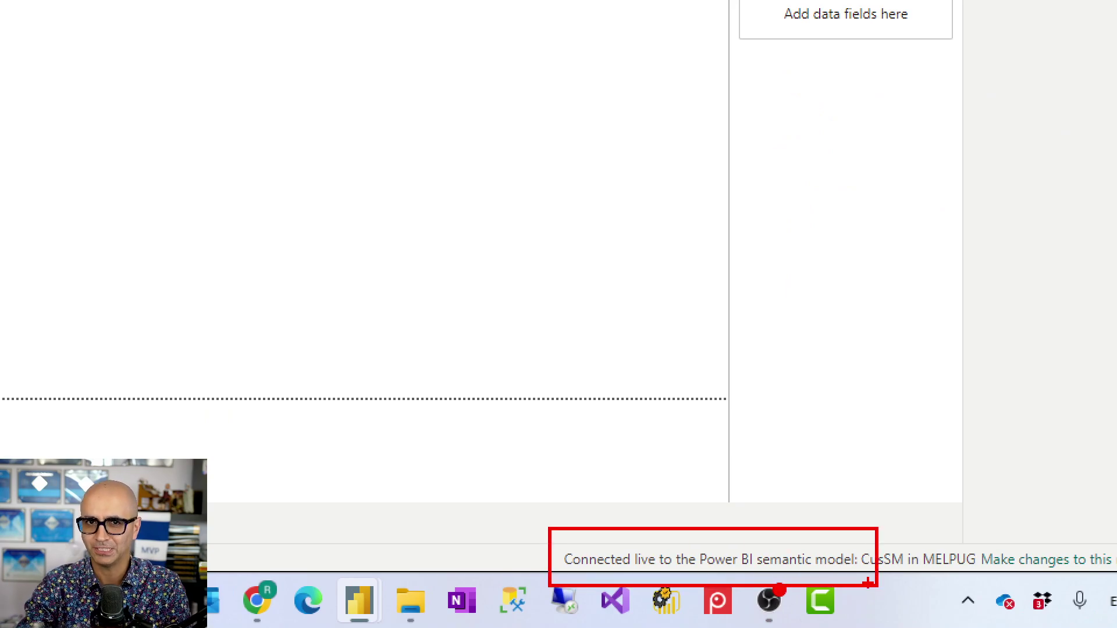
{"action": "key", "text": "Escape"}
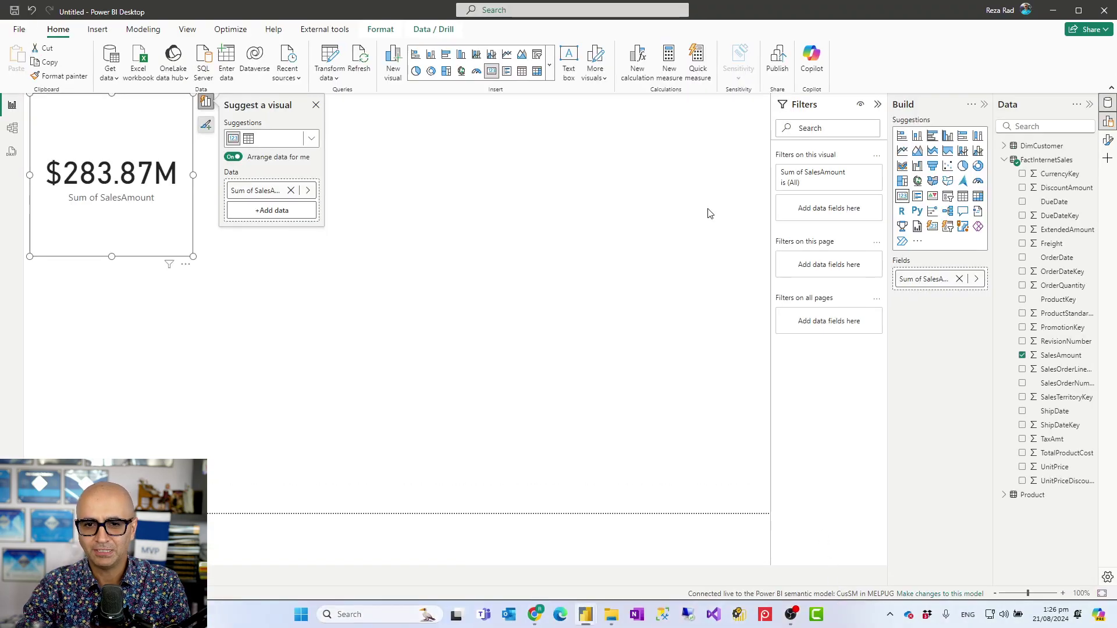
{"action": "left_click", "coordinate": [876, 155]}
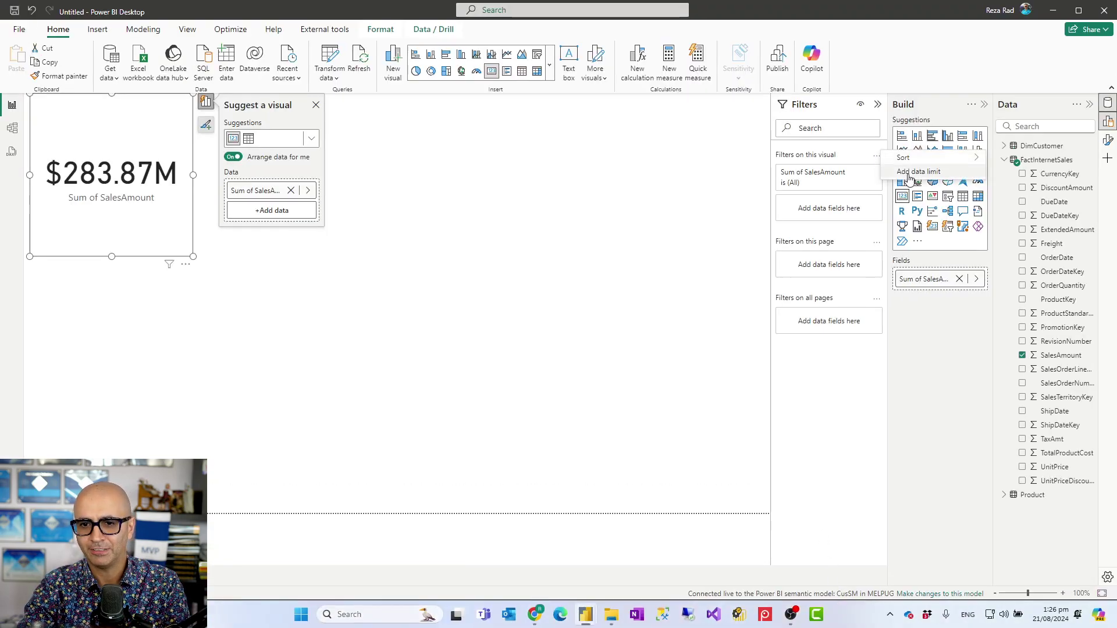
{"action": "left_click_drag", "start_coordinate": [887, 162], "coordinate": [955, 183]}
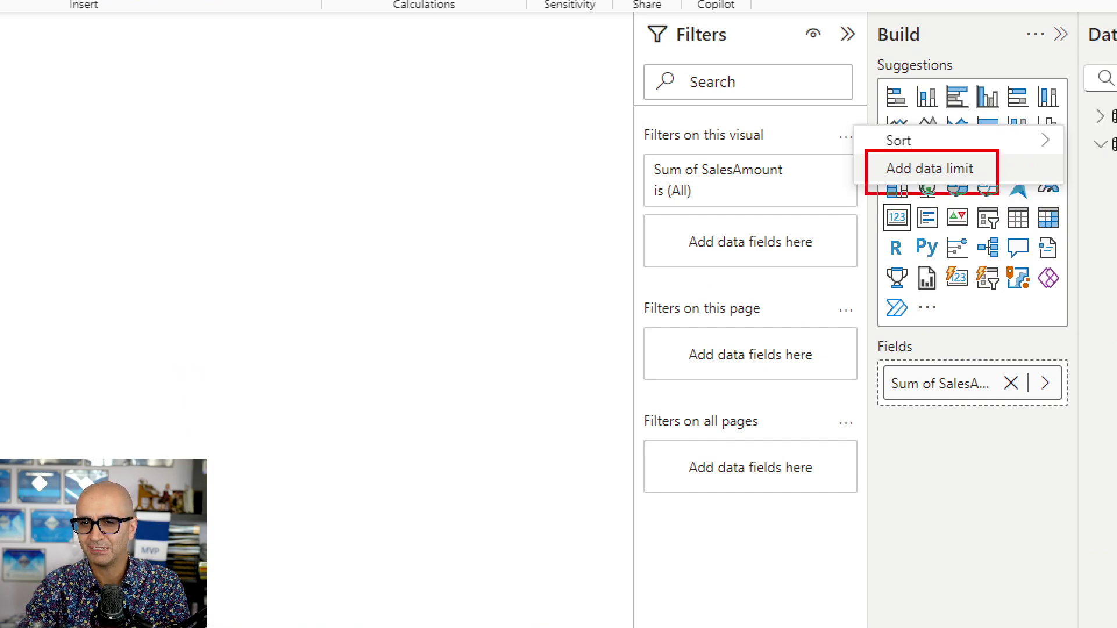
{"action": "key", "text": "Escape"}
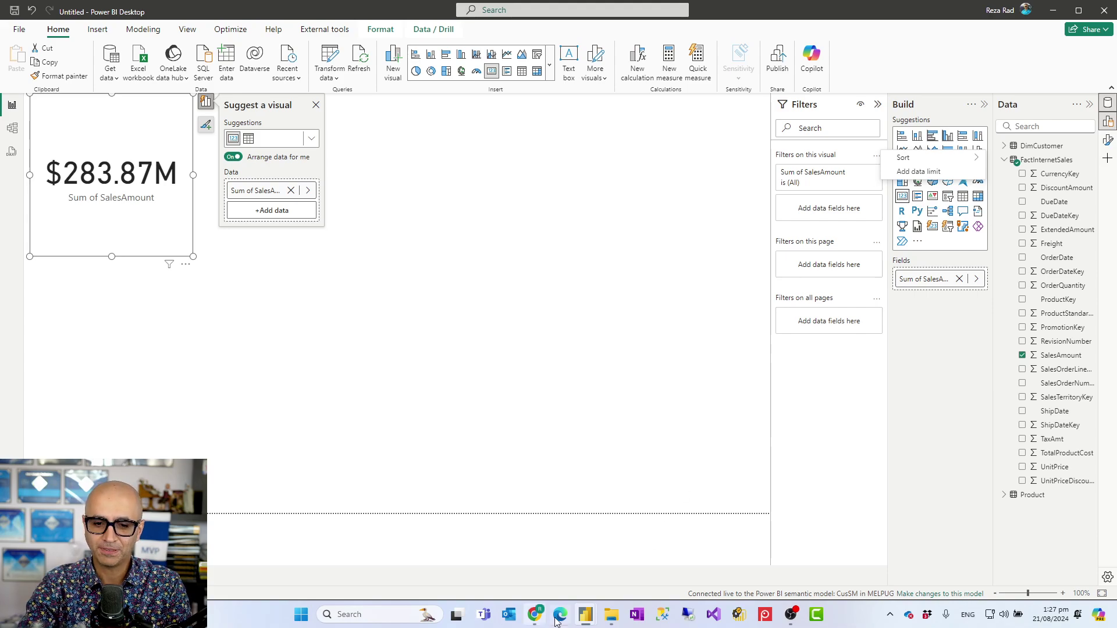
{"action": "mouse_move", "coordinate": [583, 615]}
{"action": "left_click", "coordinate": [546, 578]}
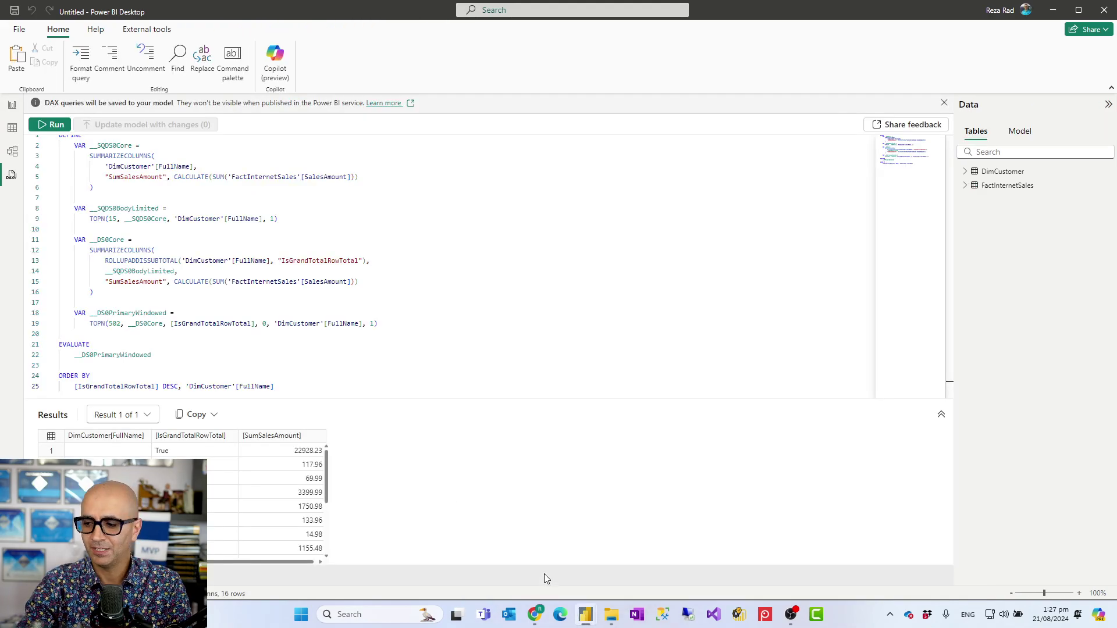